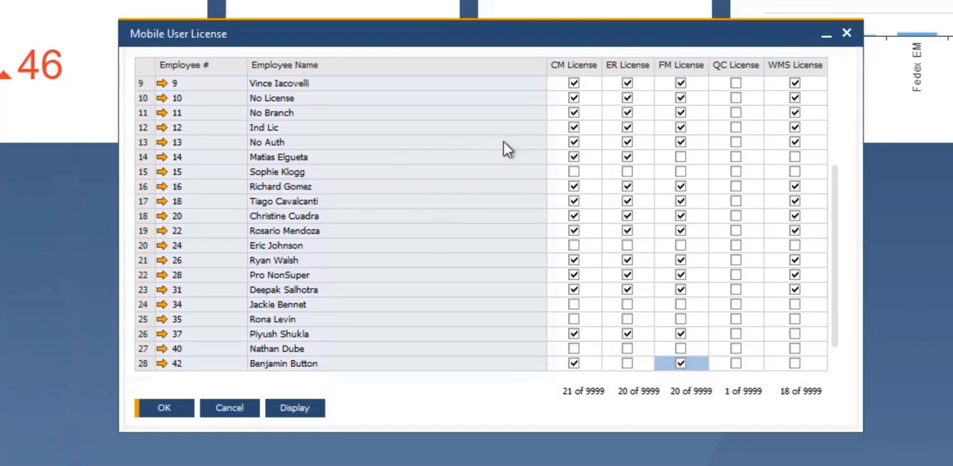
Step: From row 12 of the mobile license list, open the employee's master data, view its Resolv mobile defaults and open the linked user record
left_click(794, 140)
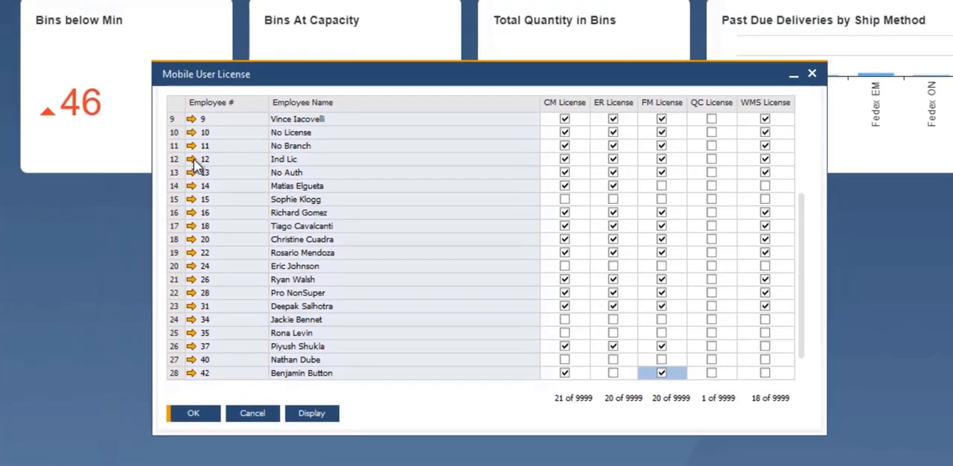
left_click(165, 128)
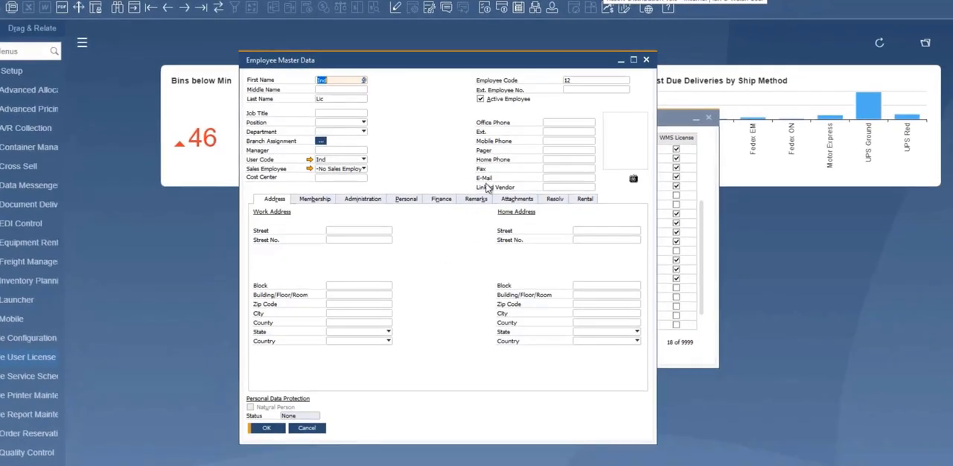
left_click(551, 200)
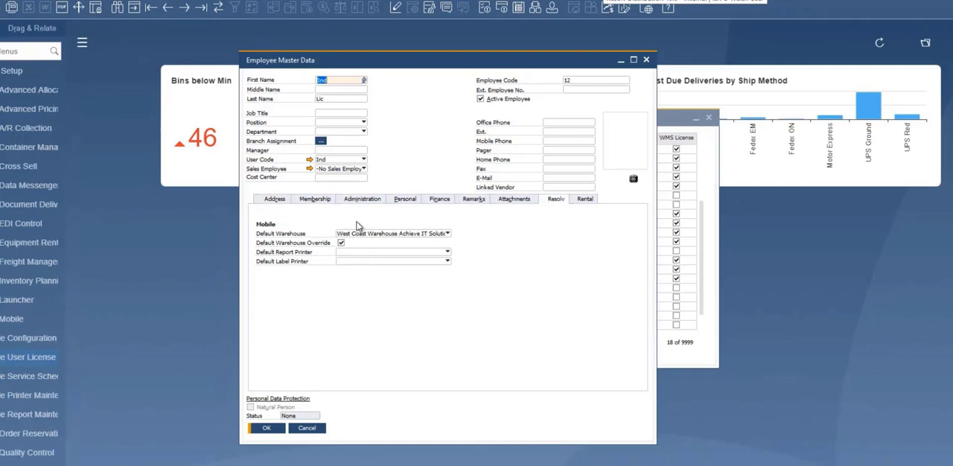
left_click(309, 161)
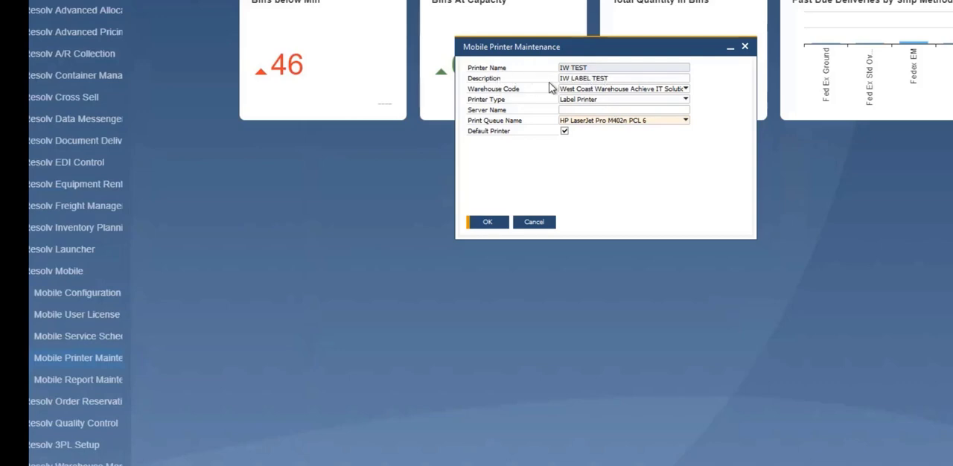
Step: Review the IW TEST printer's warehouse, printer type, server name and print queue options, keeping the existing selections
left_click(605, 90)
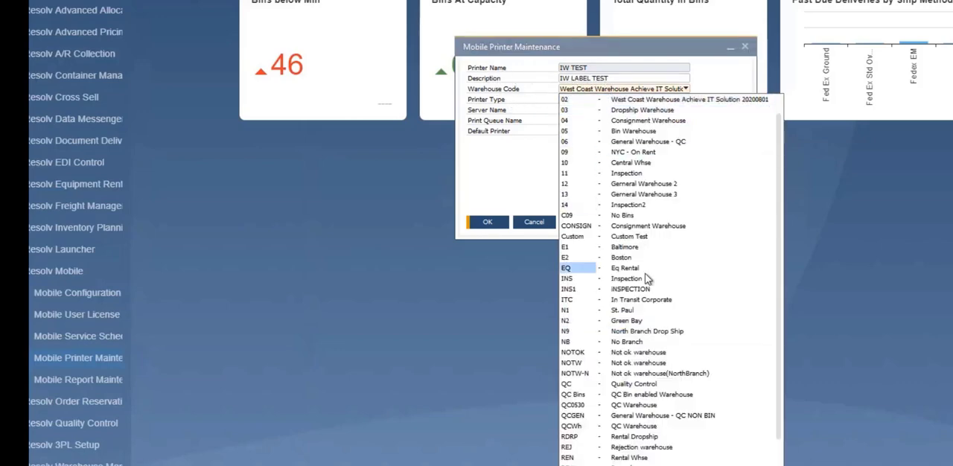
left_click(646, 103)
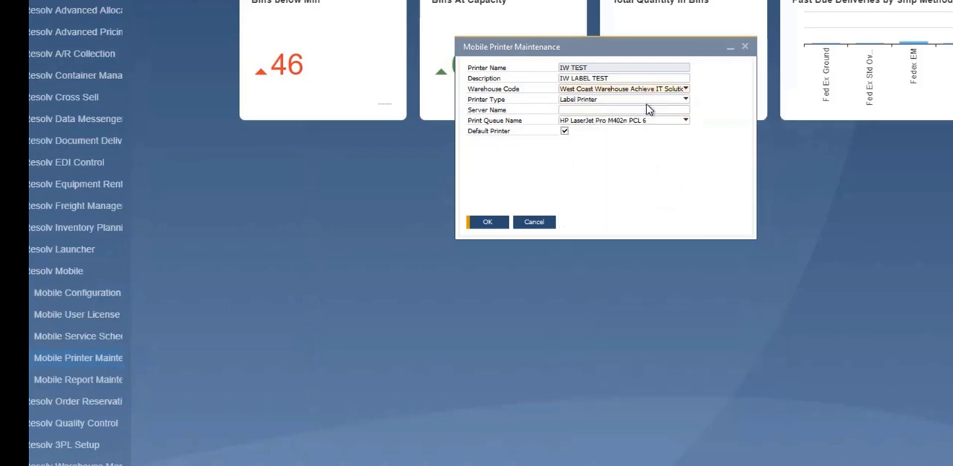
left_click(623, 56)
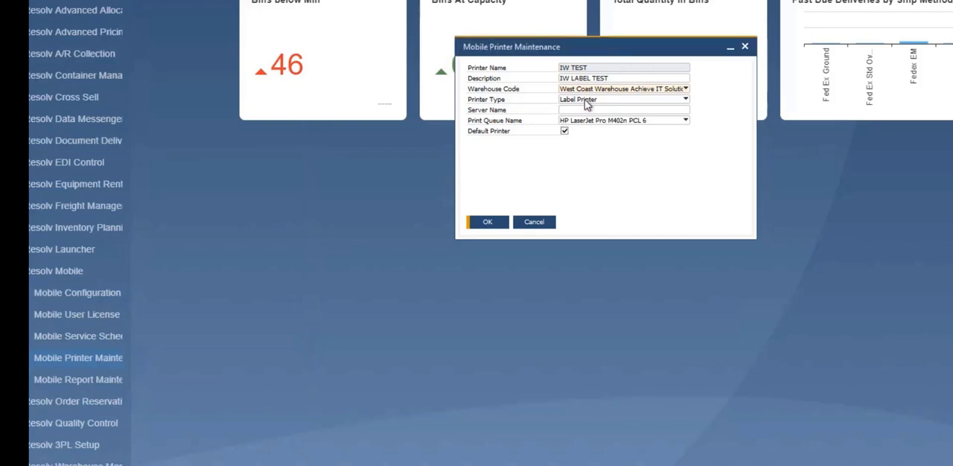
left_click(585, 101)
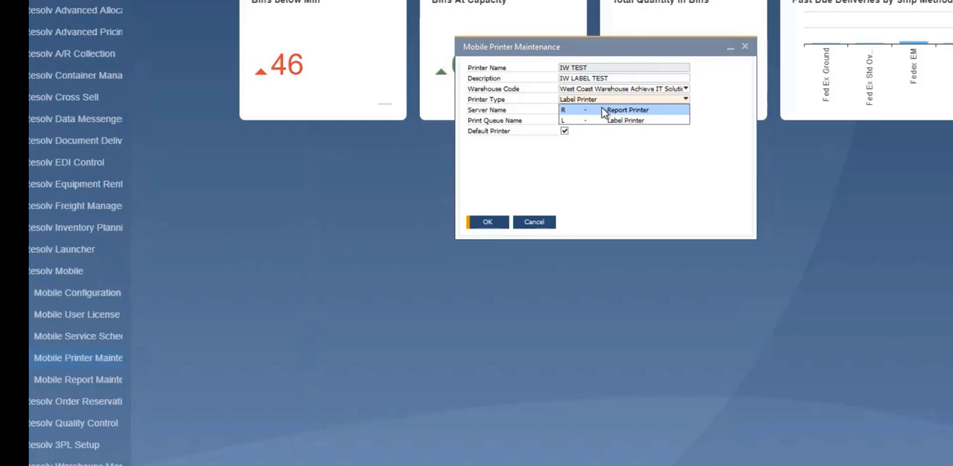
left_click(611, 119)
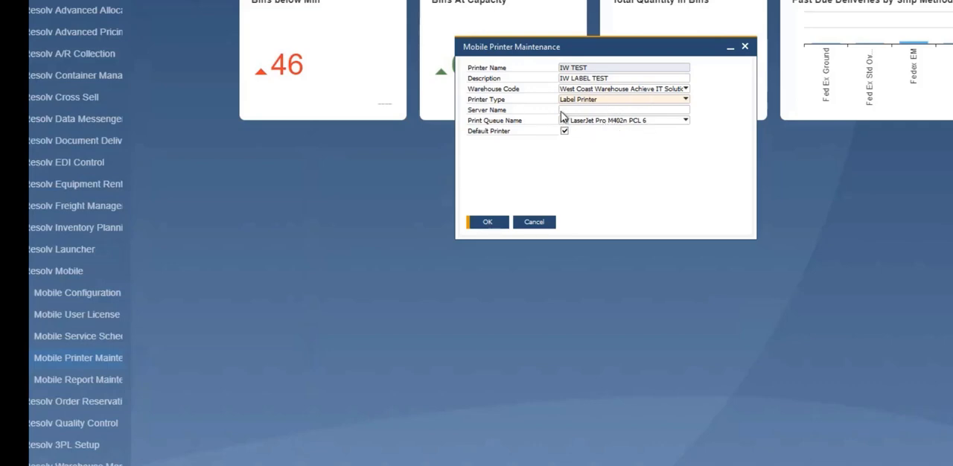
left_click(683, 121)
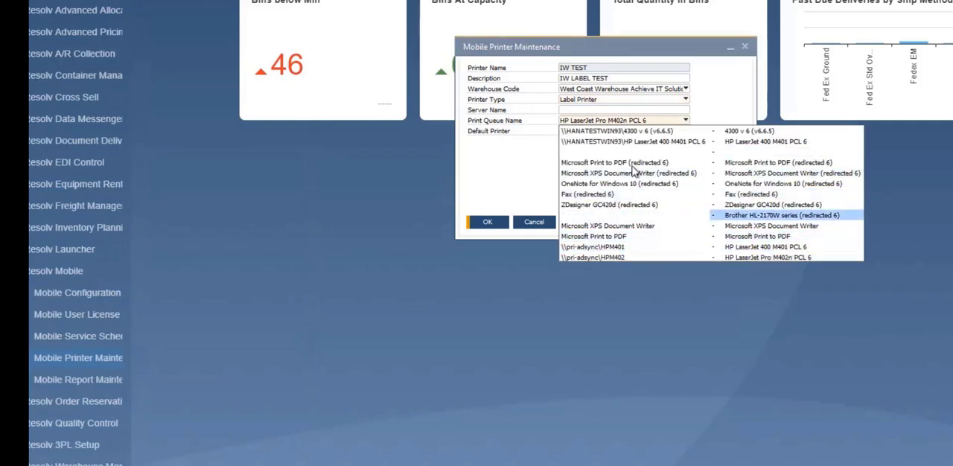
left_click(594, 116)
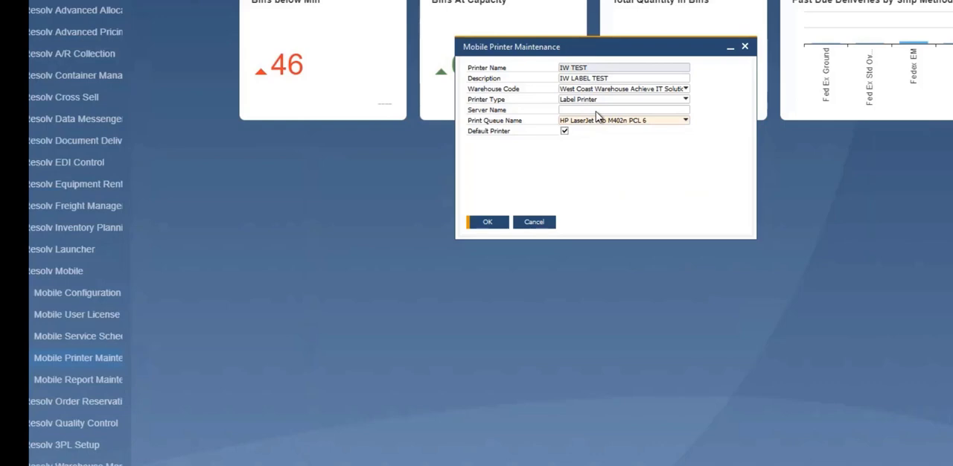
left_click(595, 111)
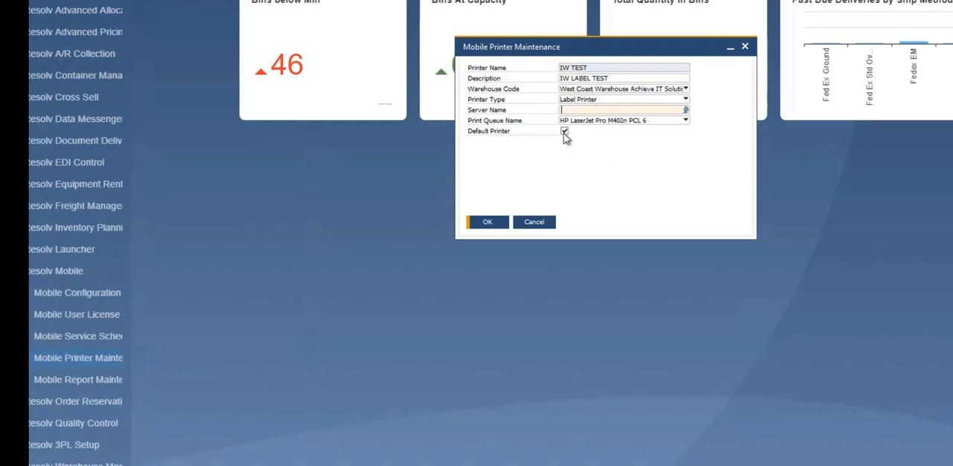
Step: Set the IW TEST printer's warehouse to Brooklyn Warehouse and its printer type to Report Printer
left_click(622, 89)
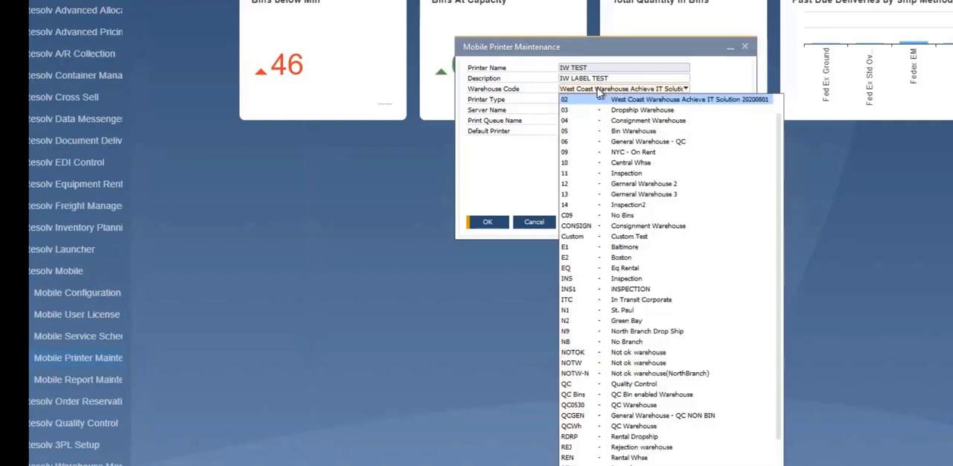
scroll(627, 143, "up", 1)
left_click(620, 100)
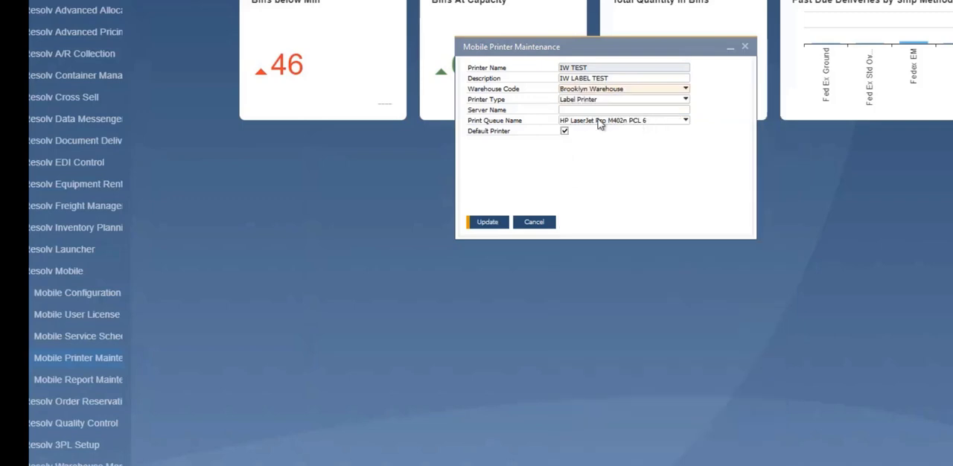
left_click(585, 101)
left_click(587, 112)
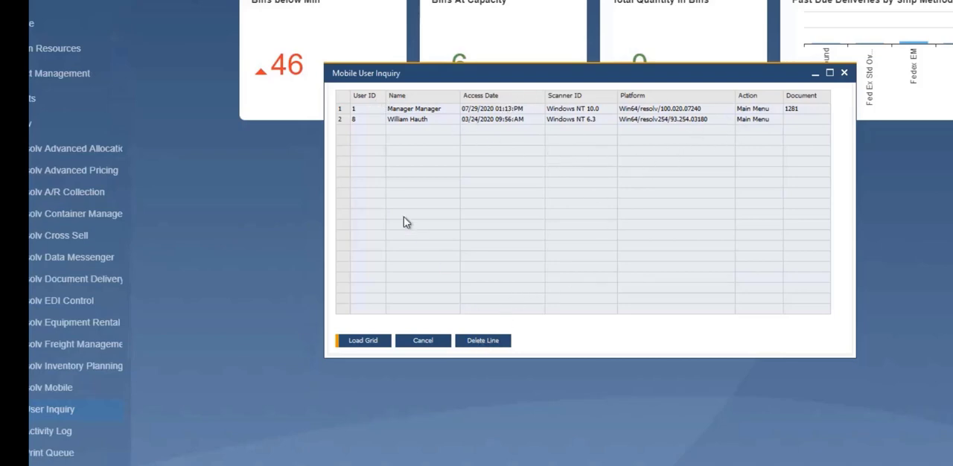
Step: Delete the second user's line from the Mobile User Inquiry grid
left_click(343, 121)
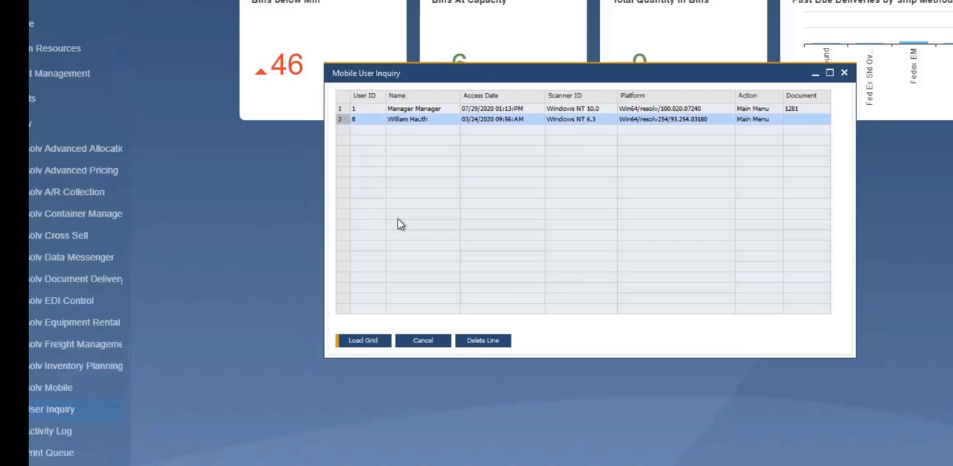
left_click(483, 341)
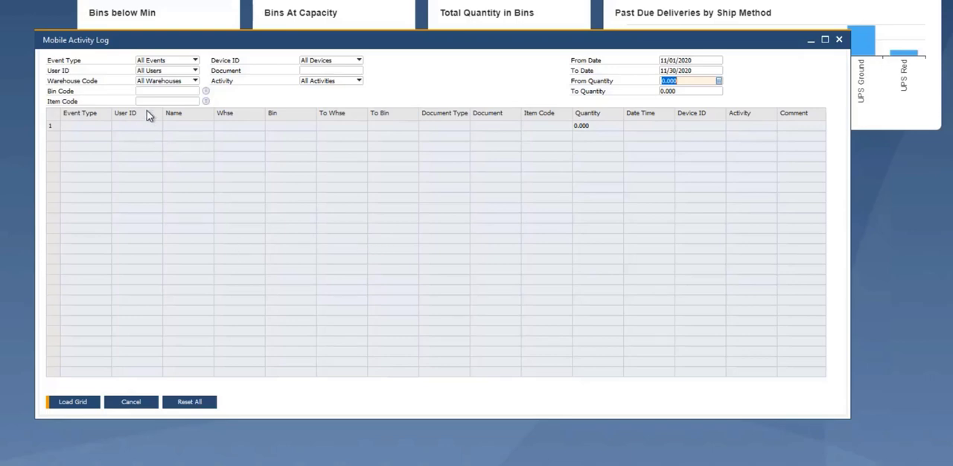
Step: Examine the Mobile Activity Log filter options for event type, user, bin code, device and activity, leaving the filters unrestricted
left_click(149, 60)
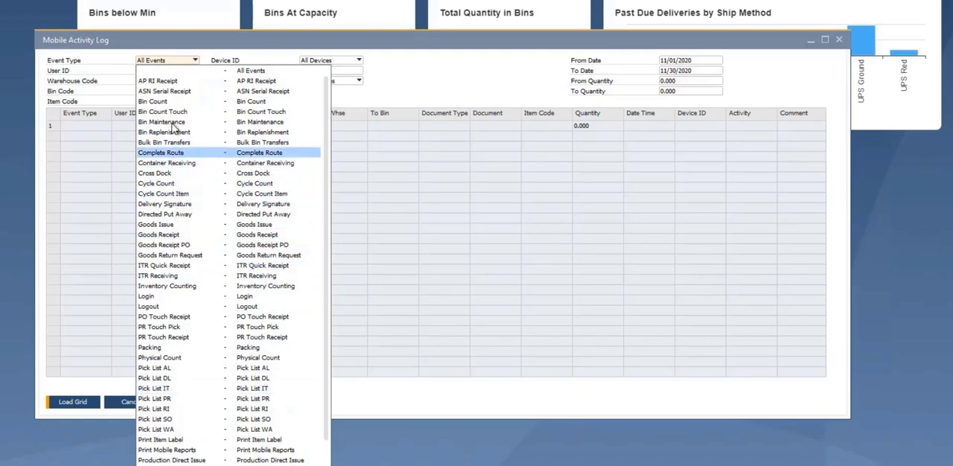
left_click(173, 62)
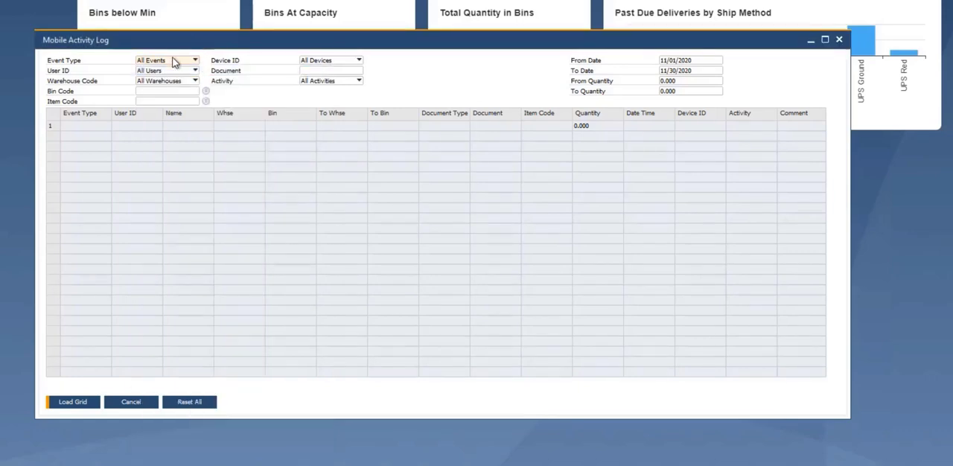
left_click(160, 72)
left_click(169, 42)
left_click(158, 91)
left_click(333, 64)
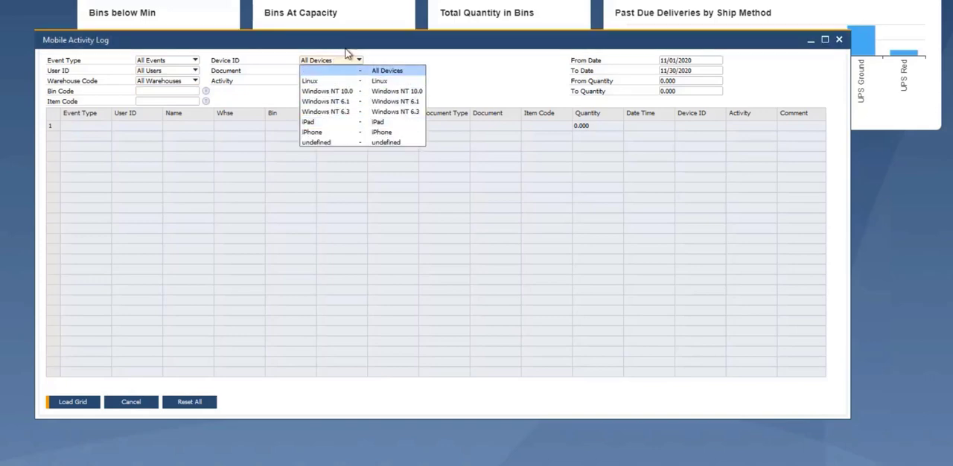
left_click(324, 72)
left_click(338, 82)
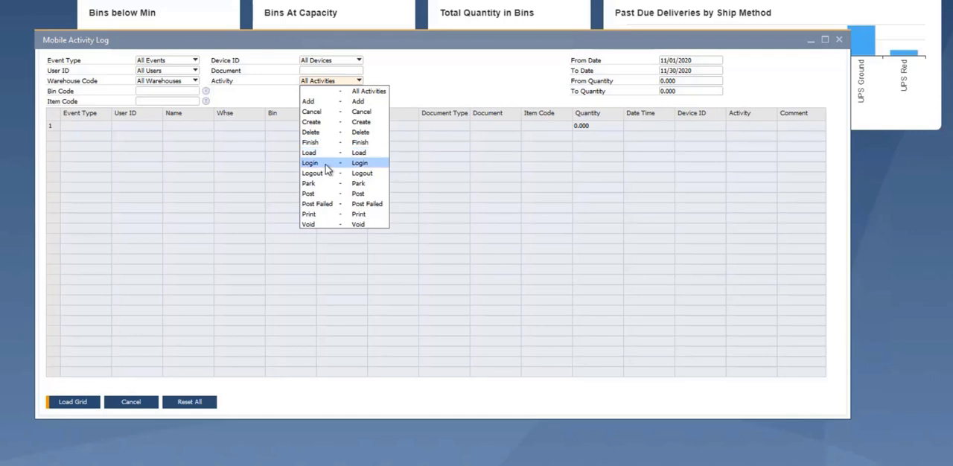
left_click(431, 67)
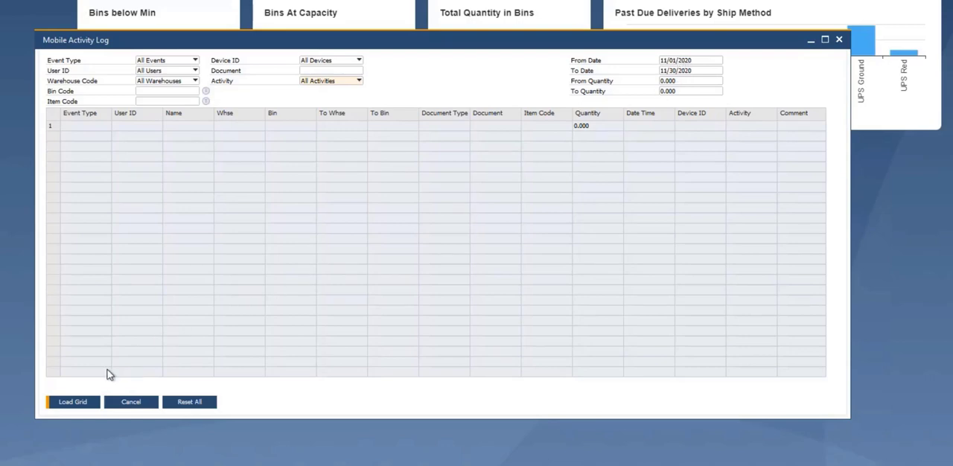
Step: Load the Mobile Activity Log for 11/01/2020 to 11/30/2020 and look through the logged entries
left_click(73, 402)
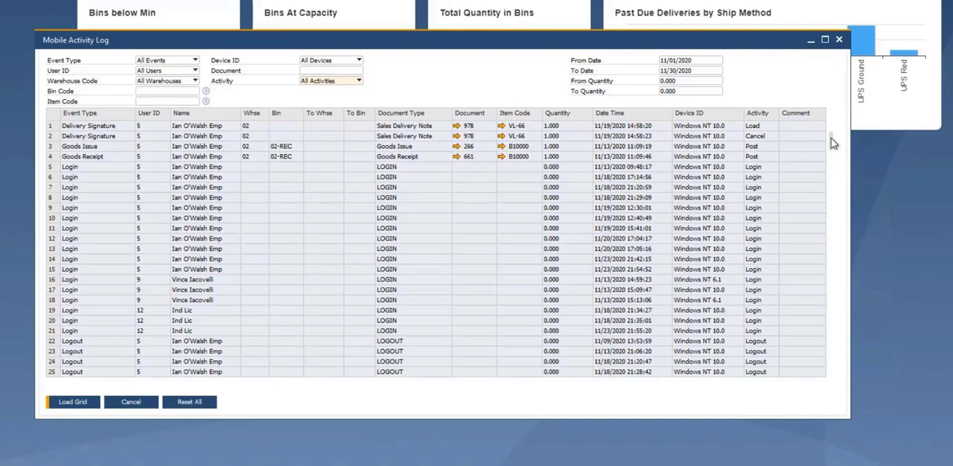
left_click_drag(836, 142, 835, 201)
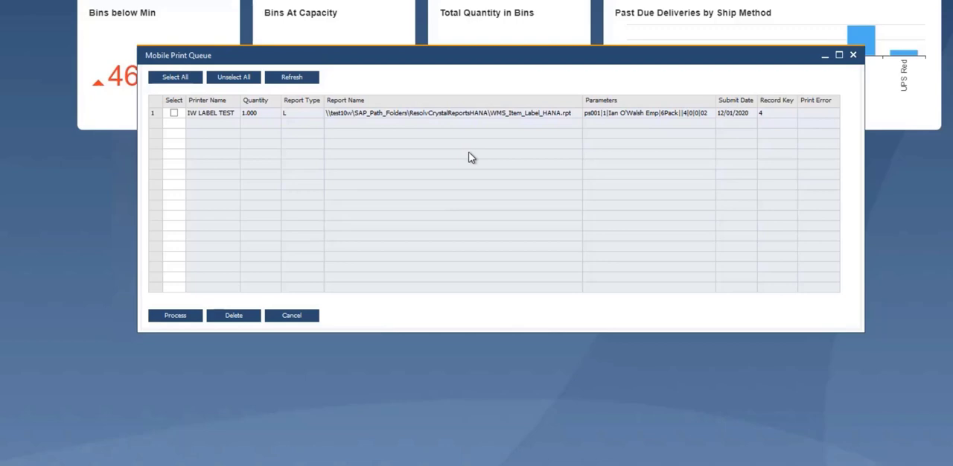
Step: Refresh the list of pending jobs in the Mobile Print Queue
left_click(295, 80)
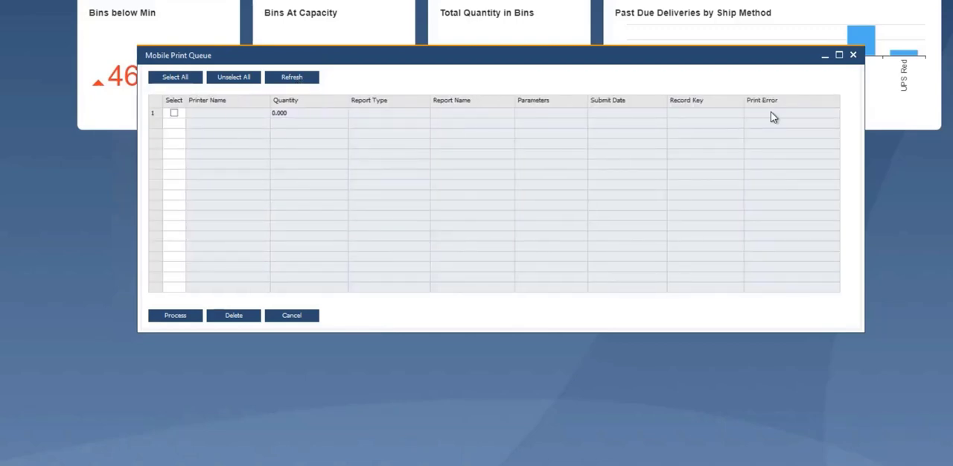